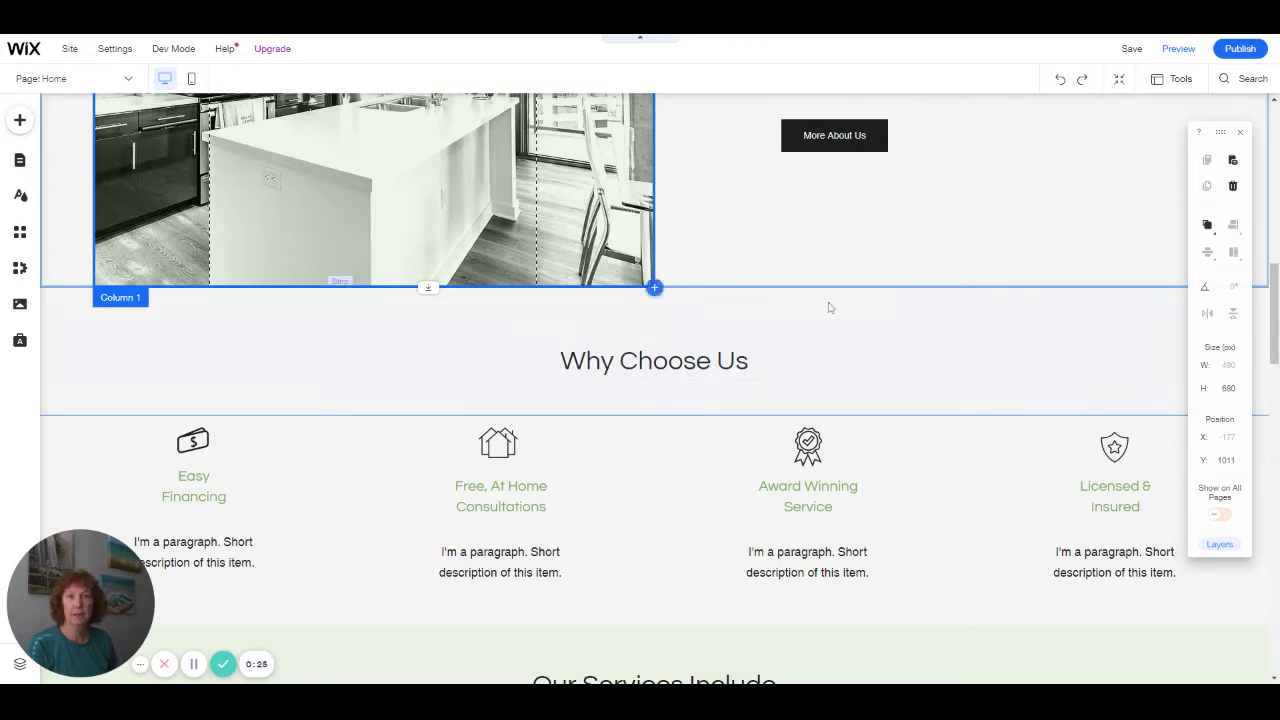
Link the More About Us button to the Services page in the current window
scroll(846, 199, up, 1)
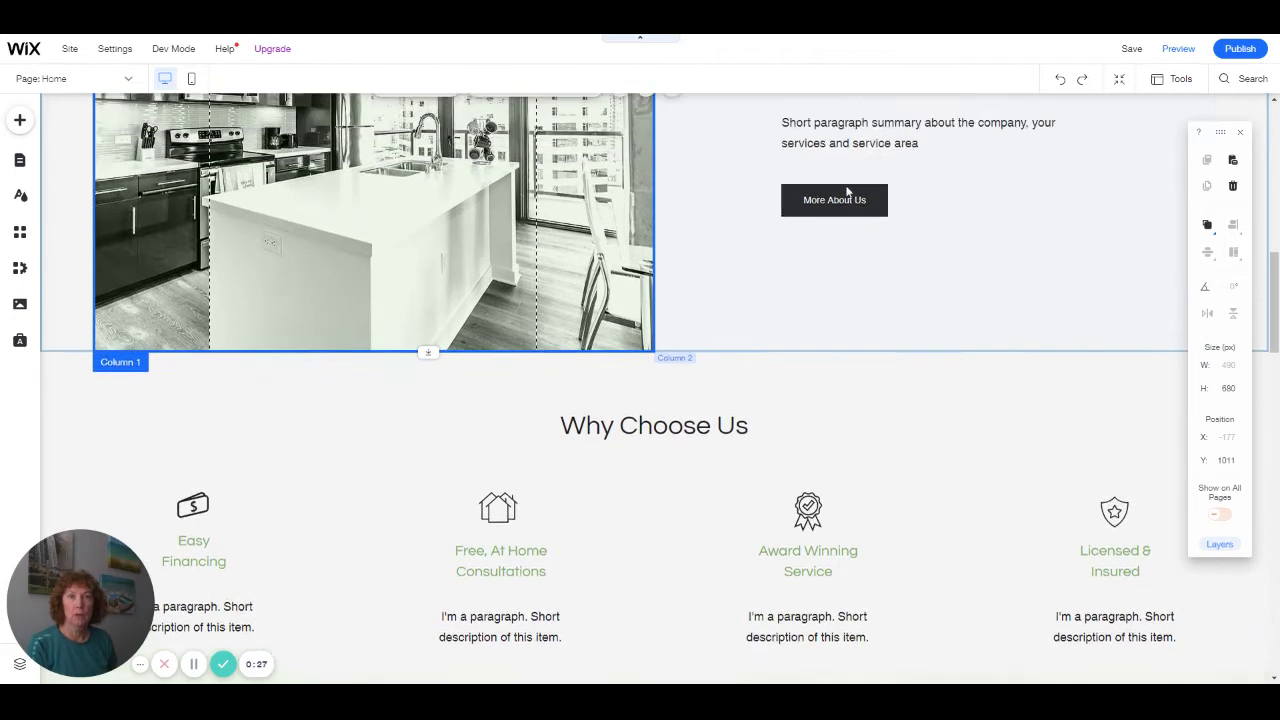
click(846, 203)
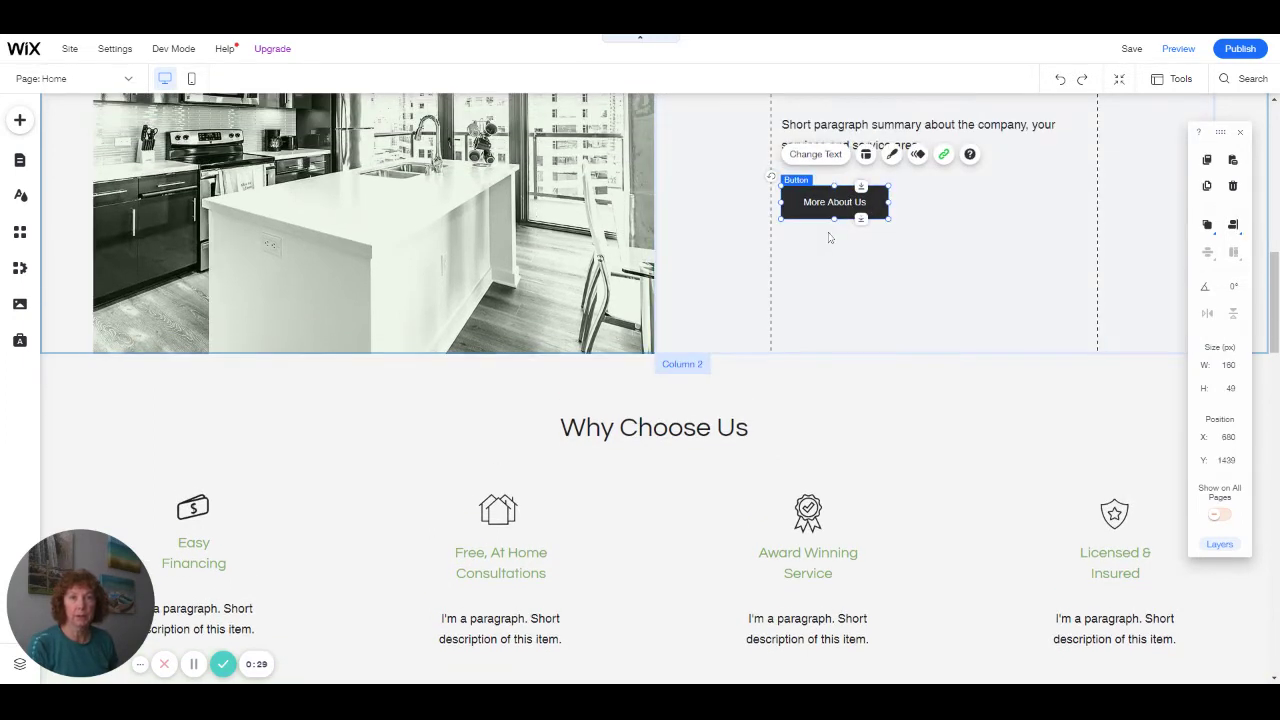
scroll(845, 240, up, 1)
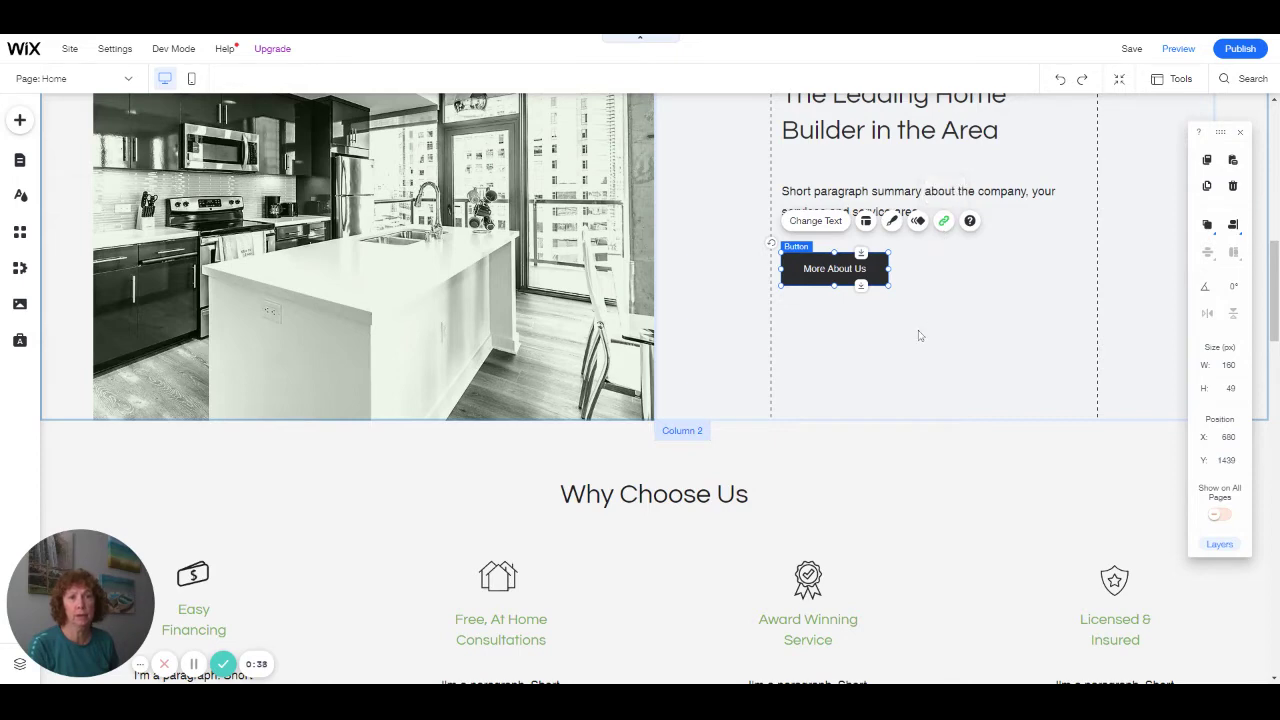
click(944, 222)
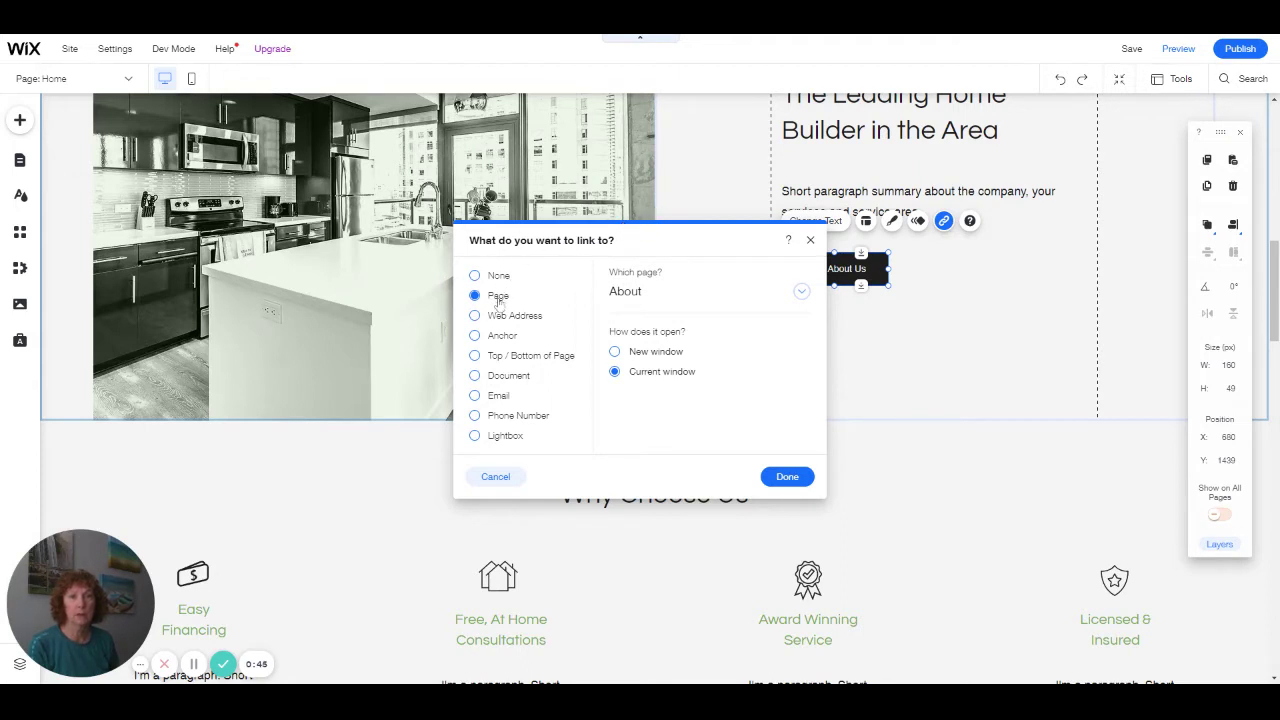
click(801, 291)
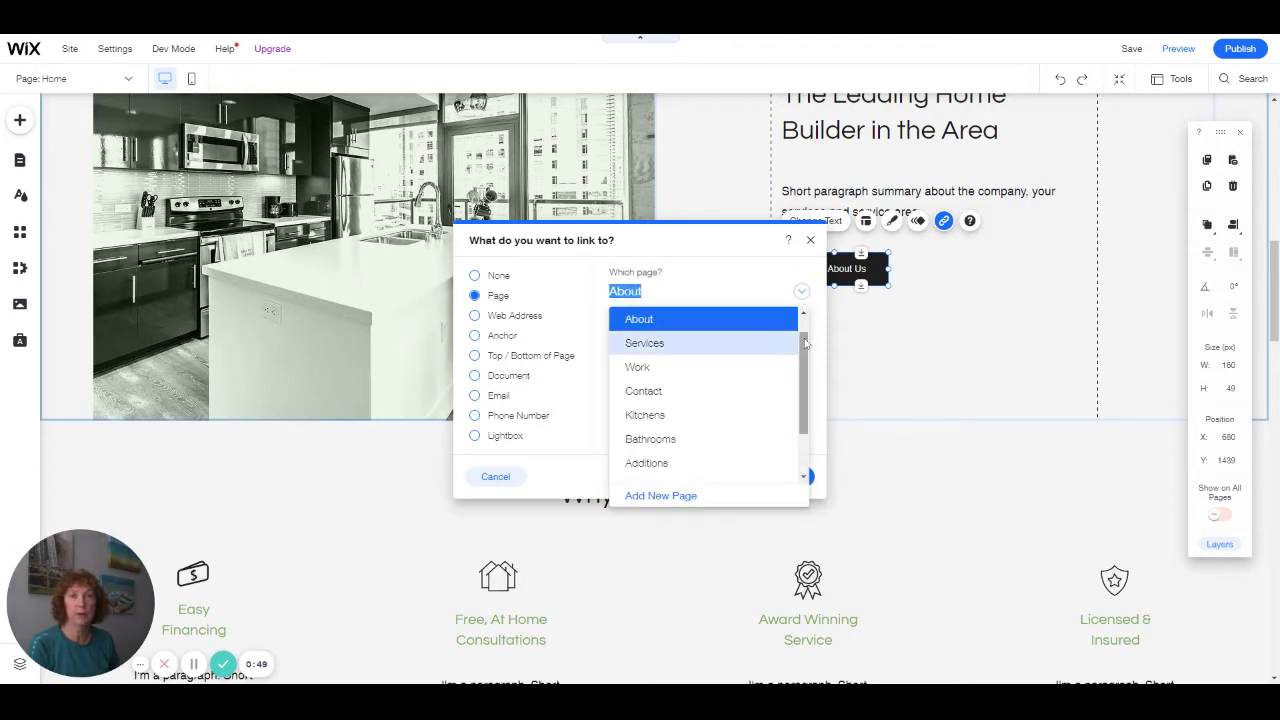
scroll(801, 391, down, 2)
scroll(803, 380, up, 3)
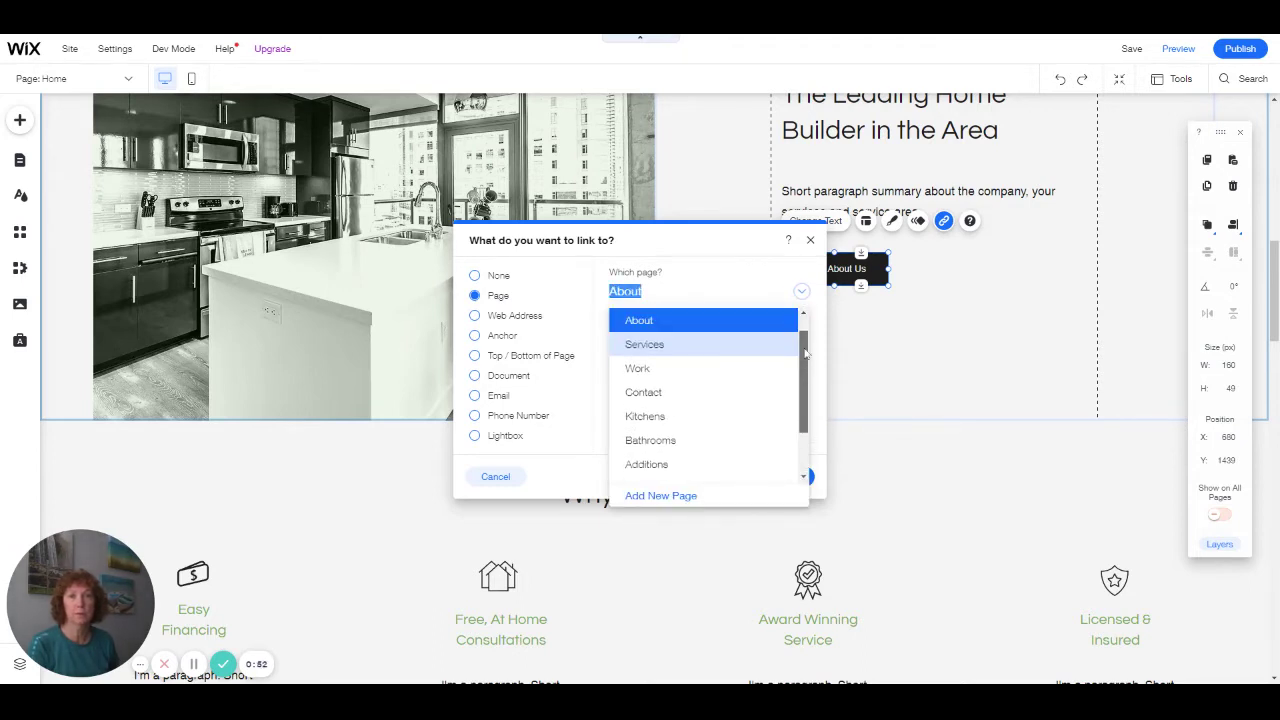
scroll(805, 353, down, 2)
scroll(805, 353, up, 3)
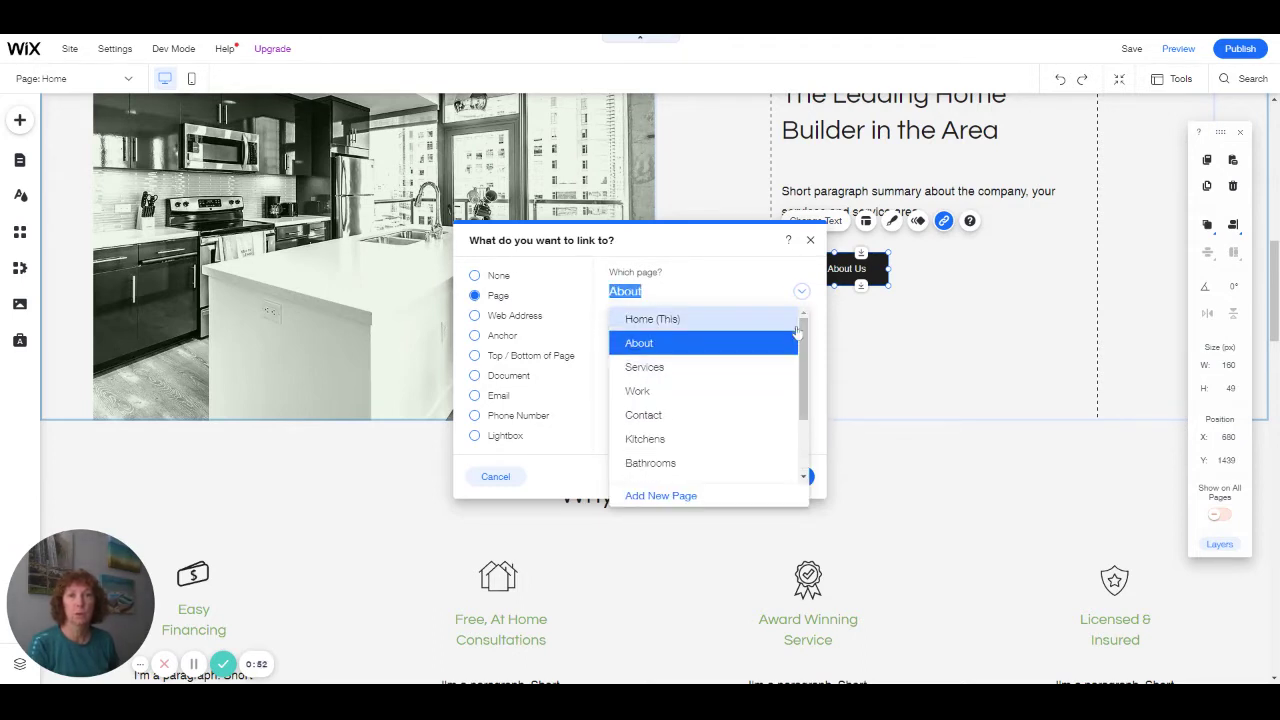
click(645, 368)
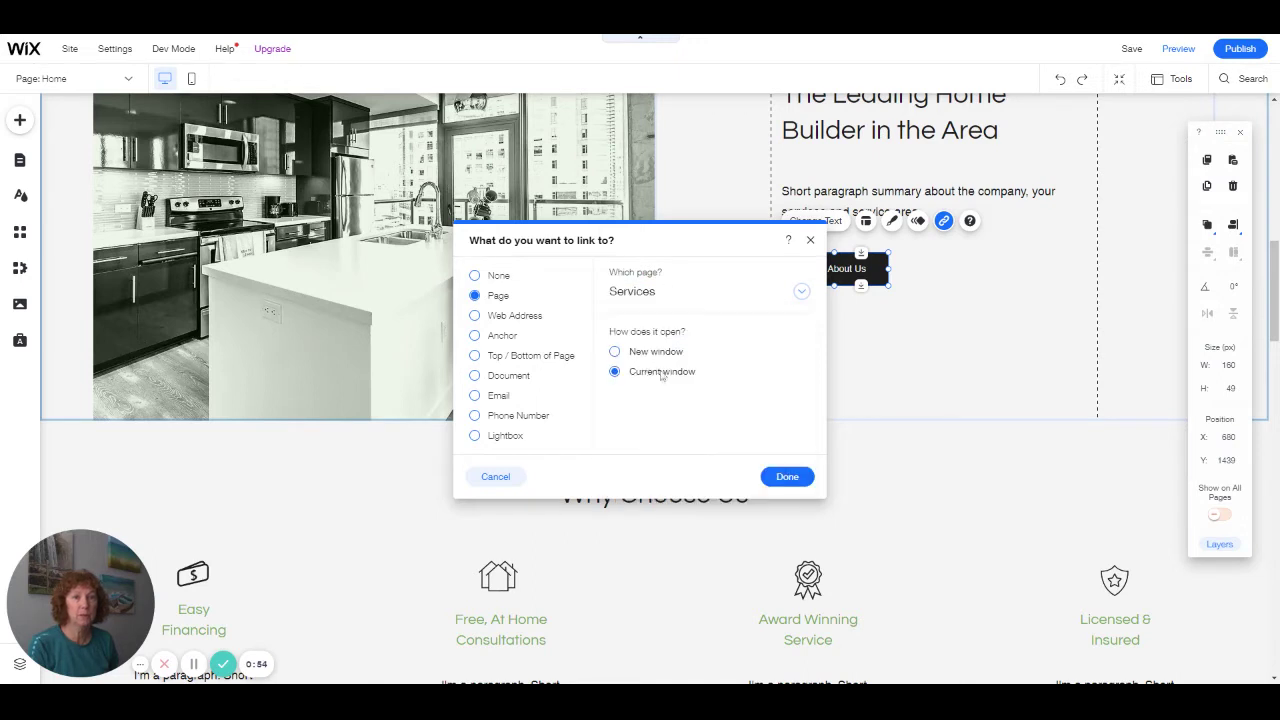
click(787, 476)
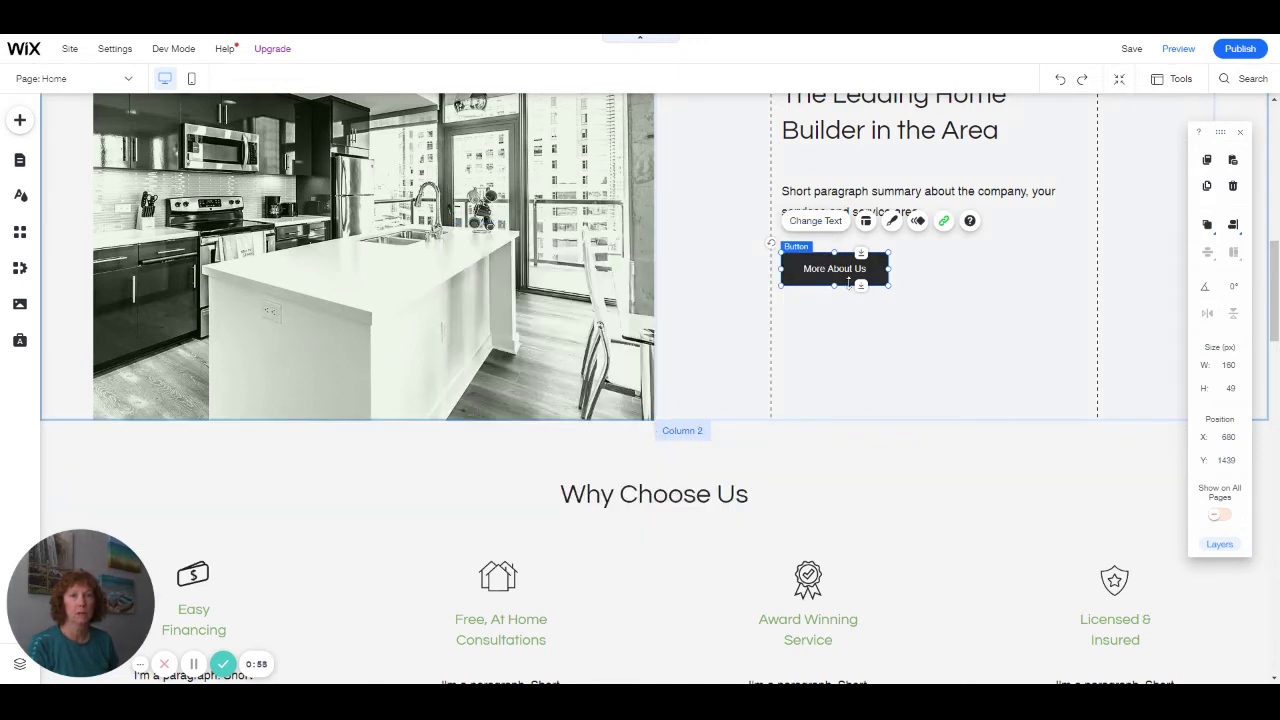
click(944, 222)
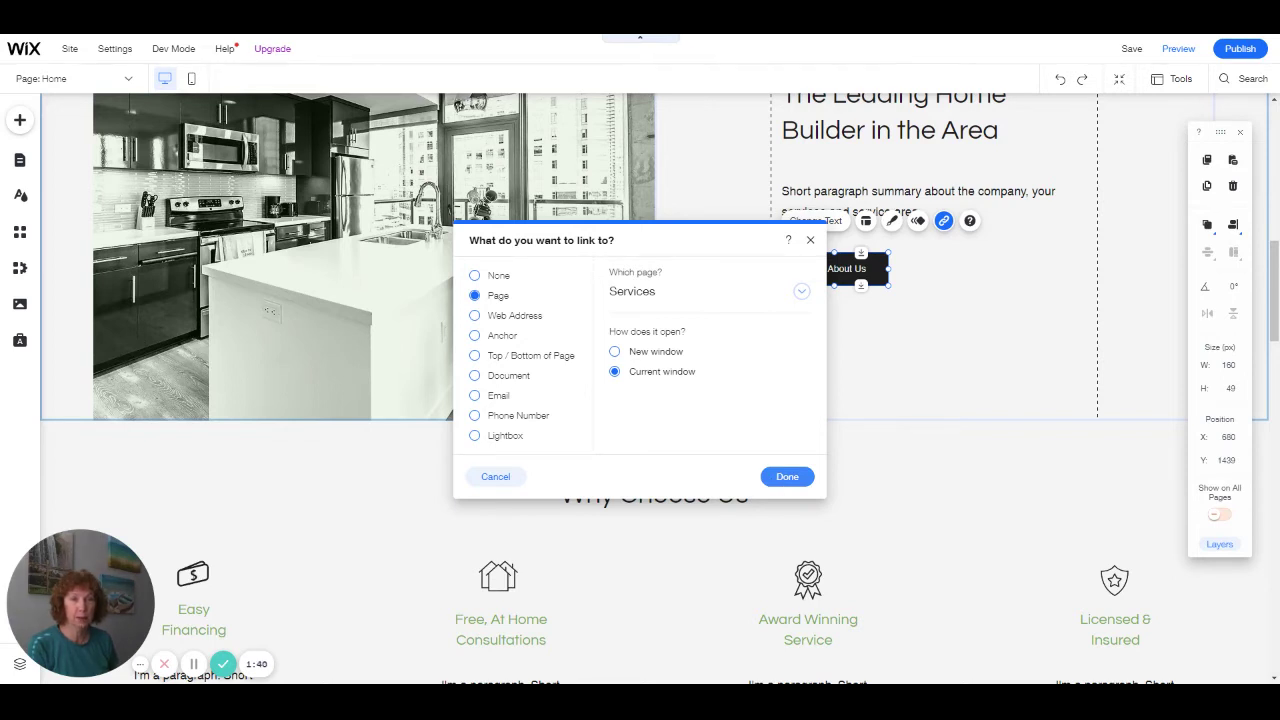
click(788, 477)
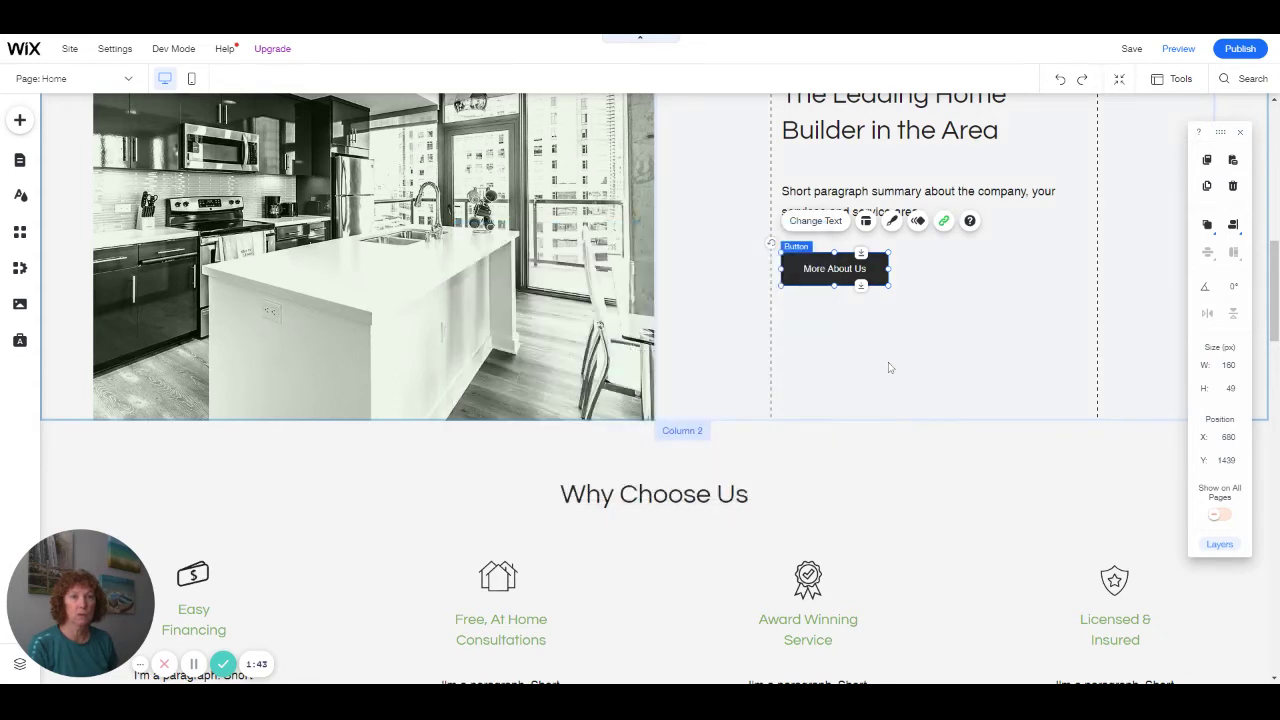
click(944, 222)
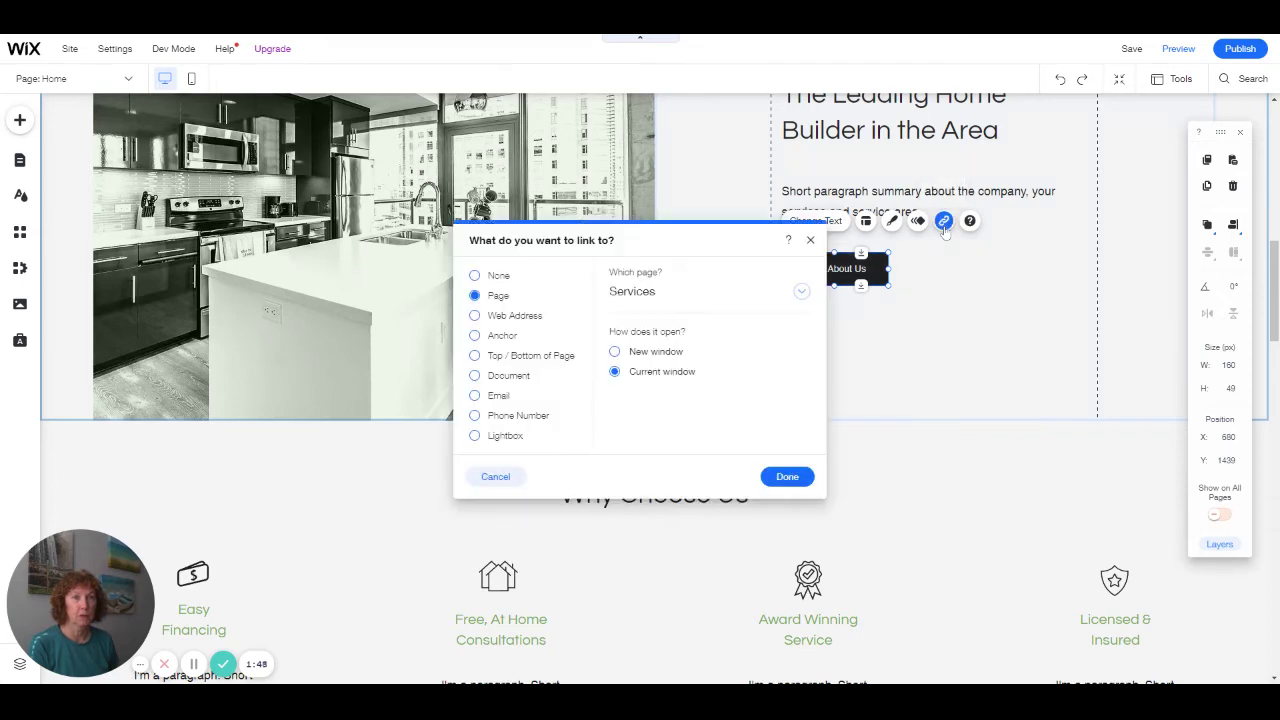
click(475, 316)
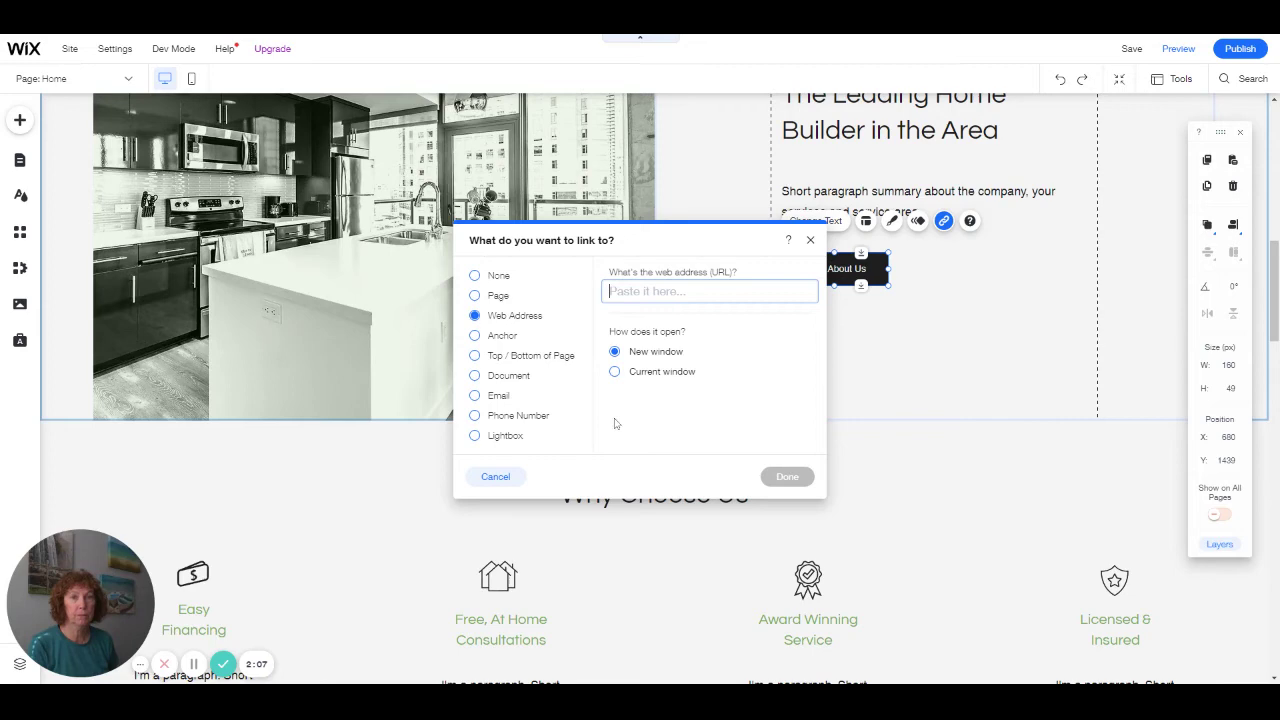
click(498, 477)
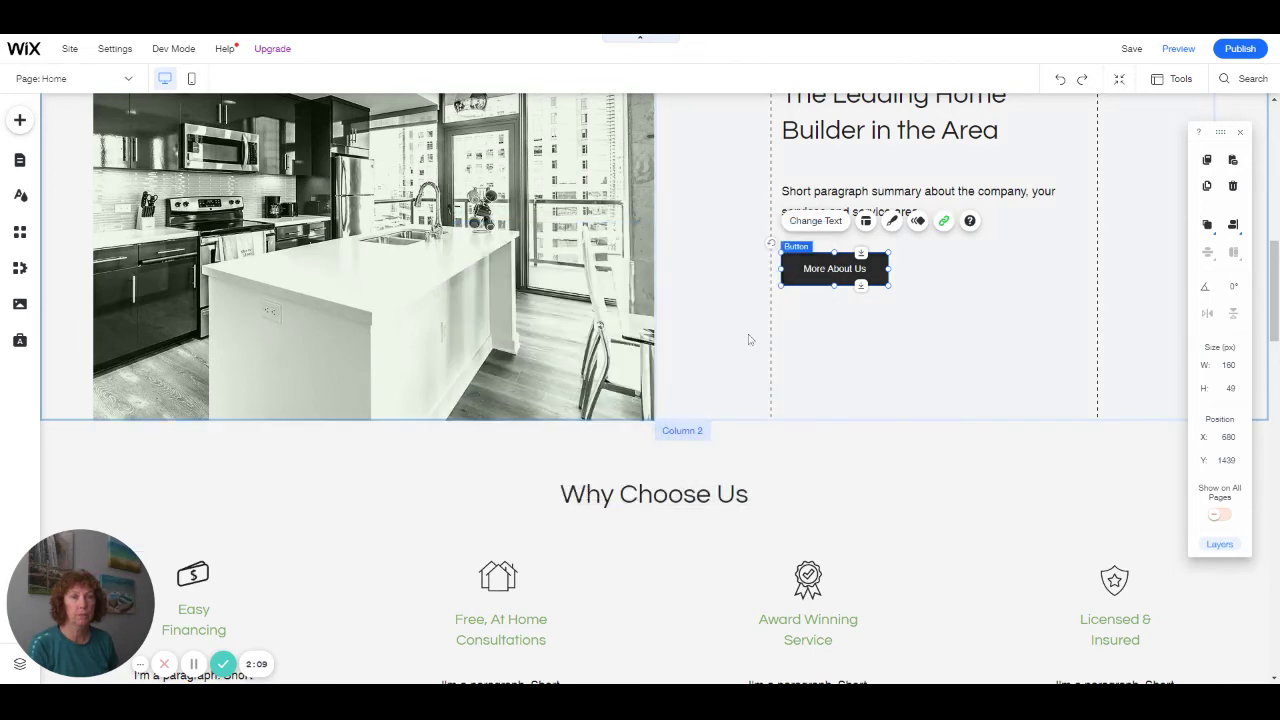
Remove the link from the More About Us button by setting its link target to None
scroll(900, 300, up, 2)
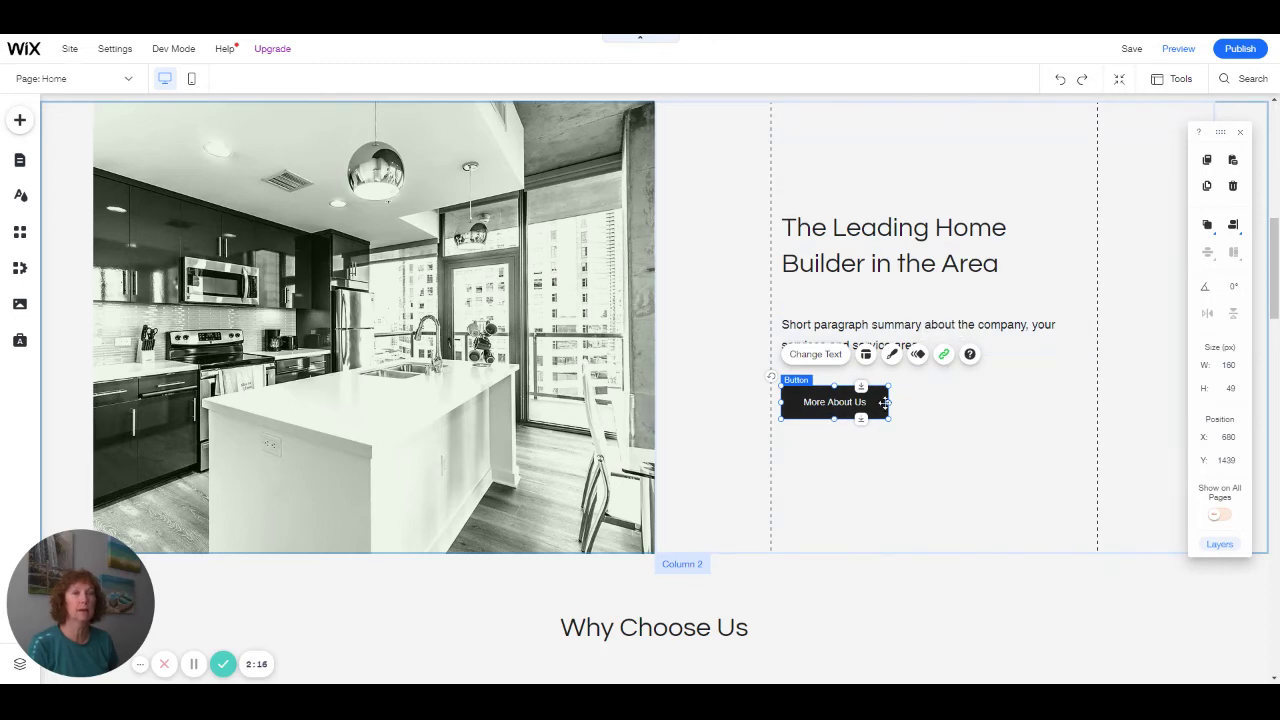
click(943, 358)
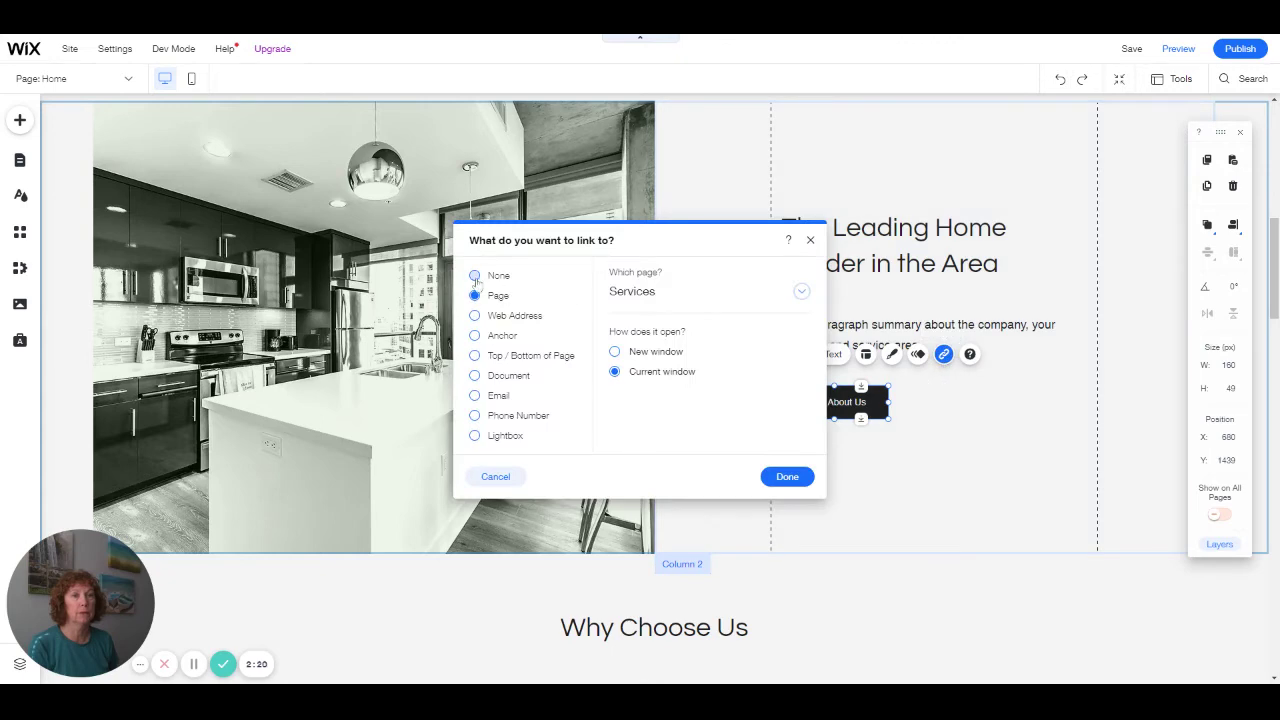
click(474, 275)
click(776, 477)
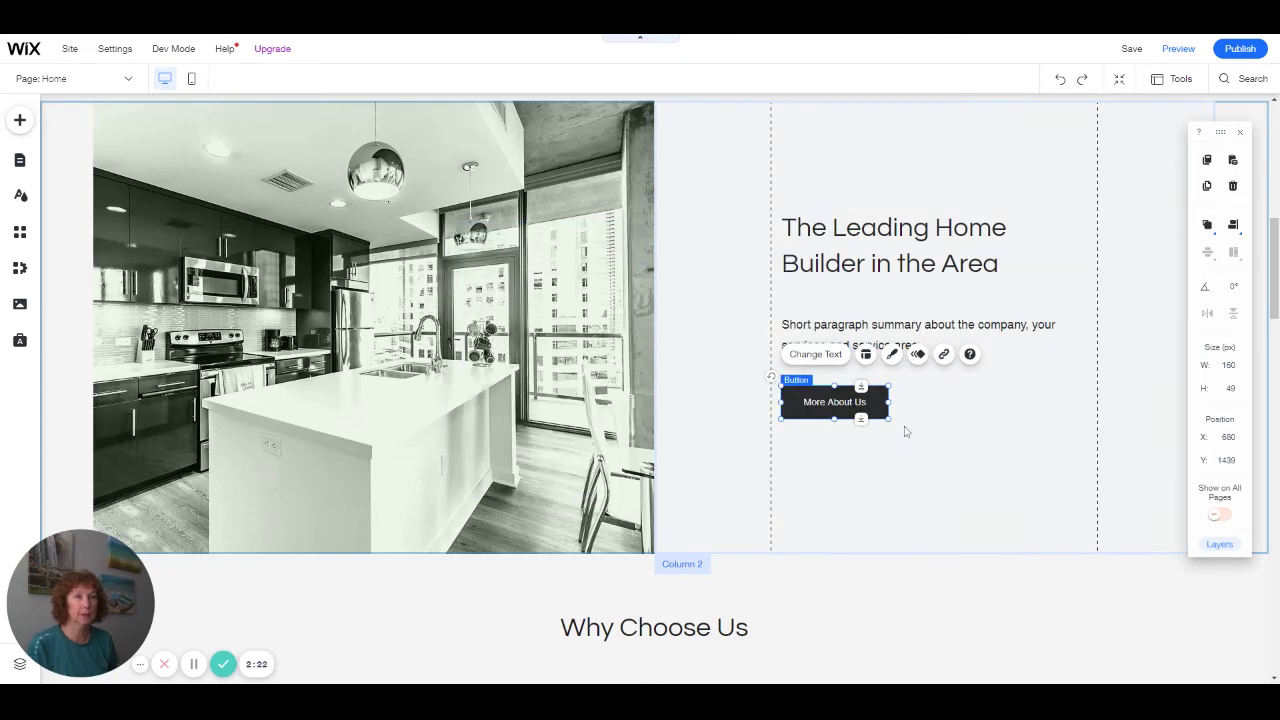
Link the word "Leading" in the heading above the More About Us button to the About page, opening in the current window
click(891, 268)
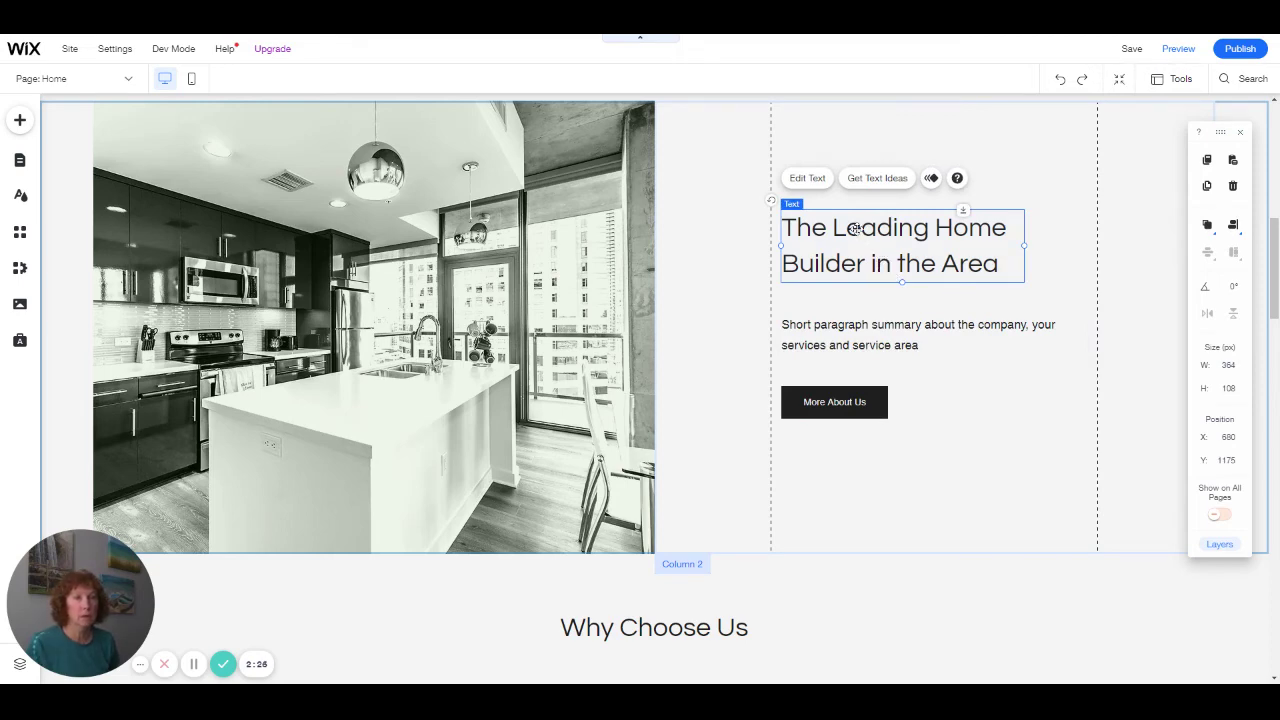
double_click(856, 229)
click(845, 228)
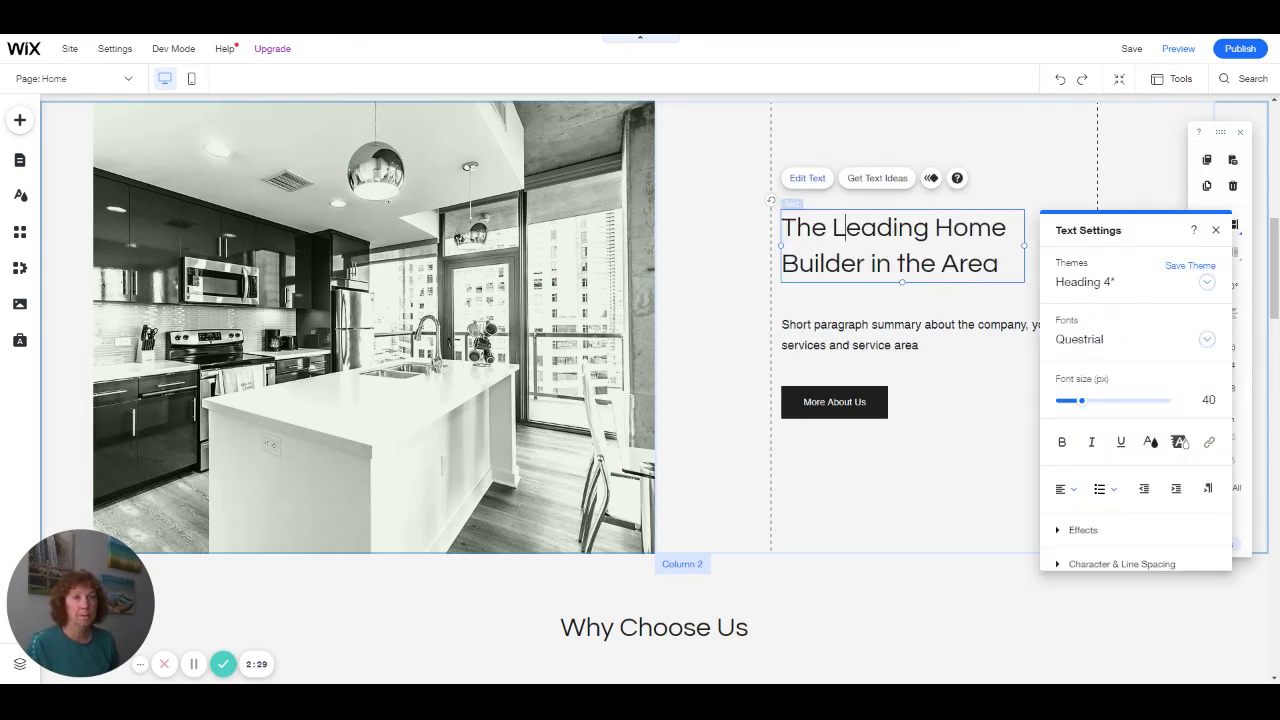
drag(832, 228, 929, 228)
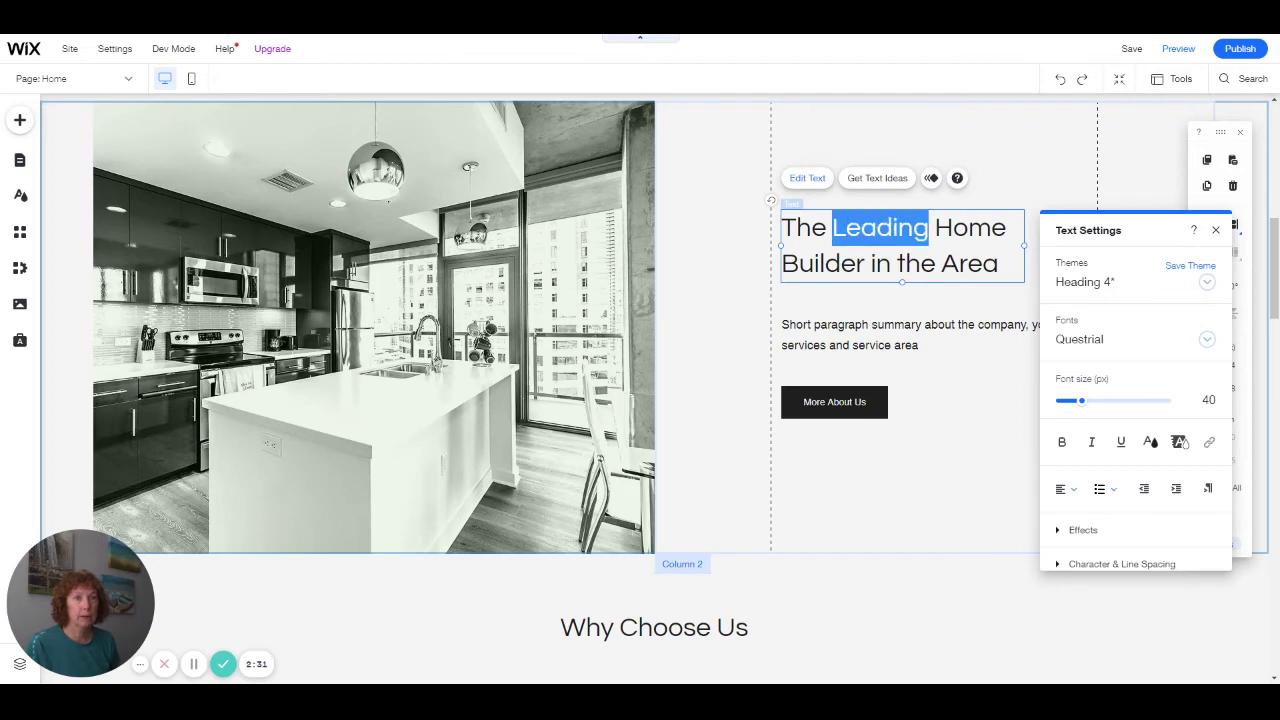
click(1207, 446)
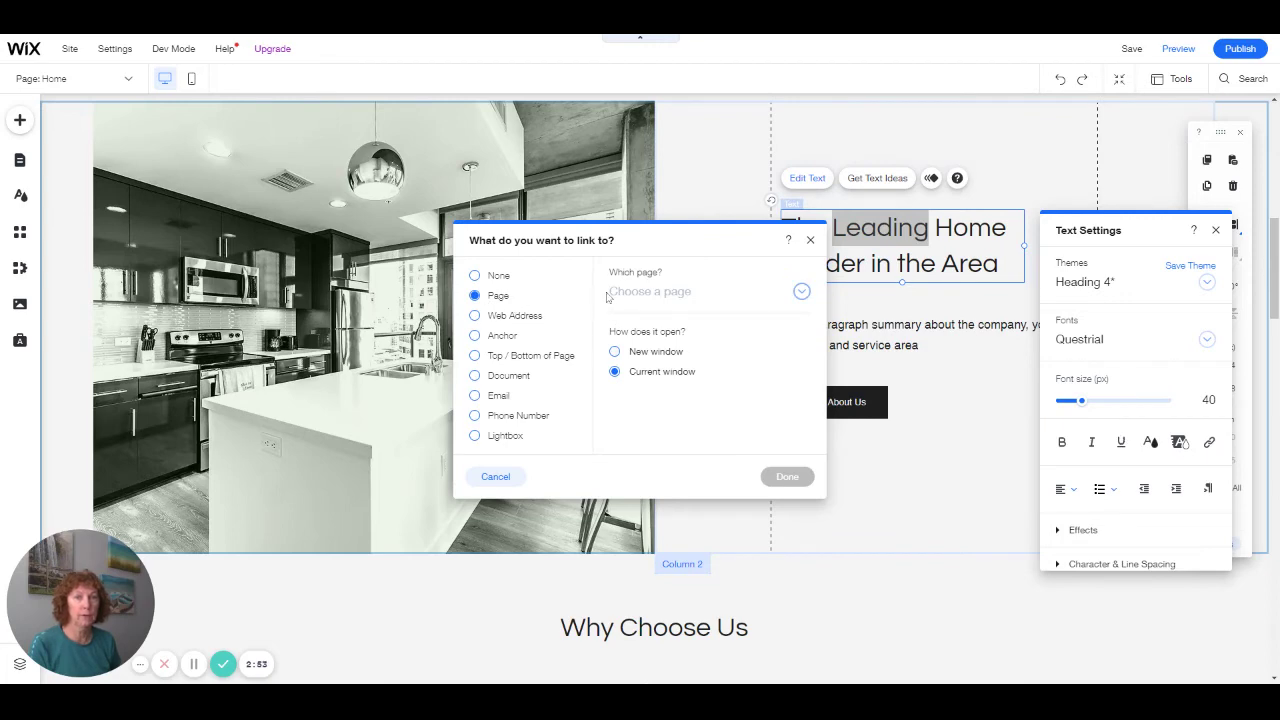
click(801, 291)
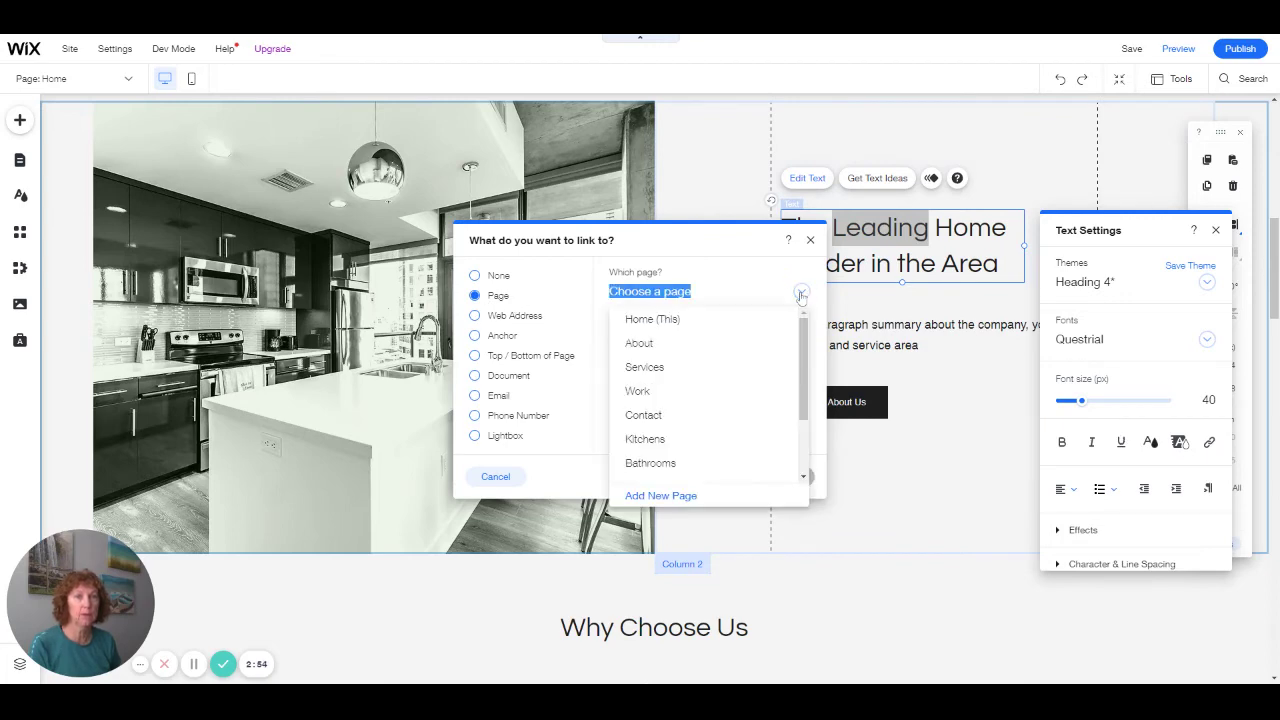
click(640, 343)
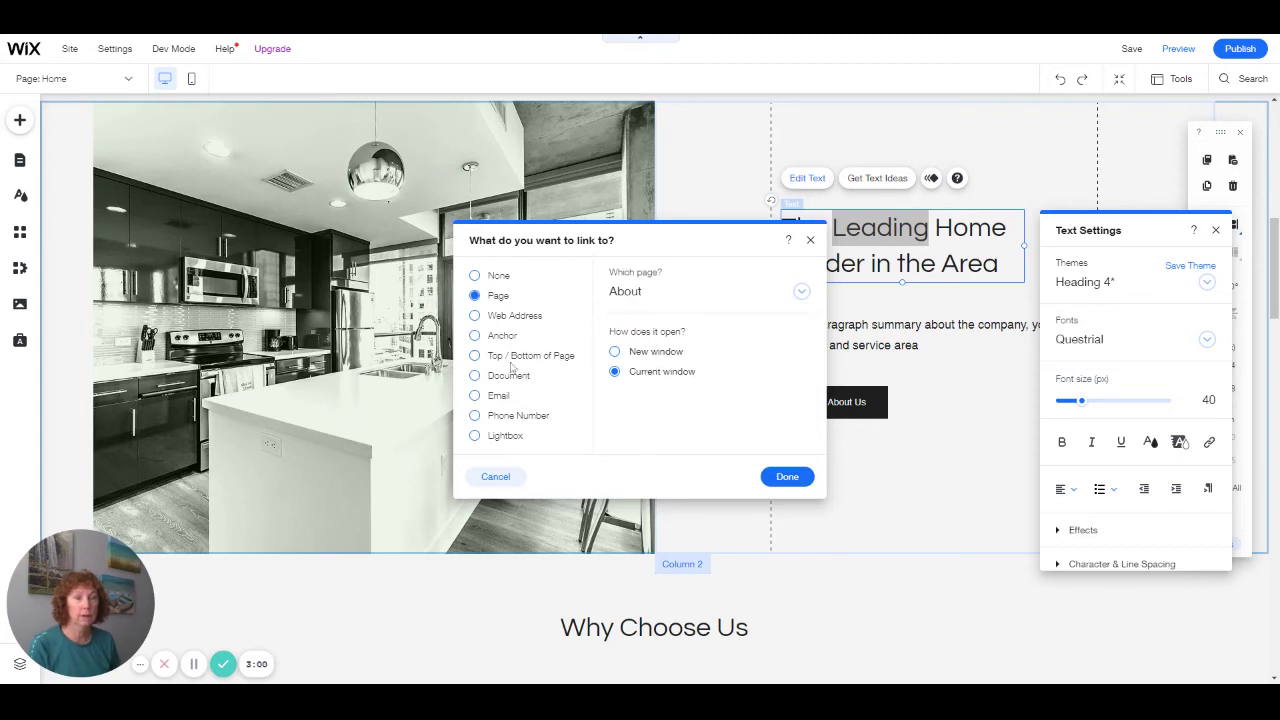
click(780, 477)
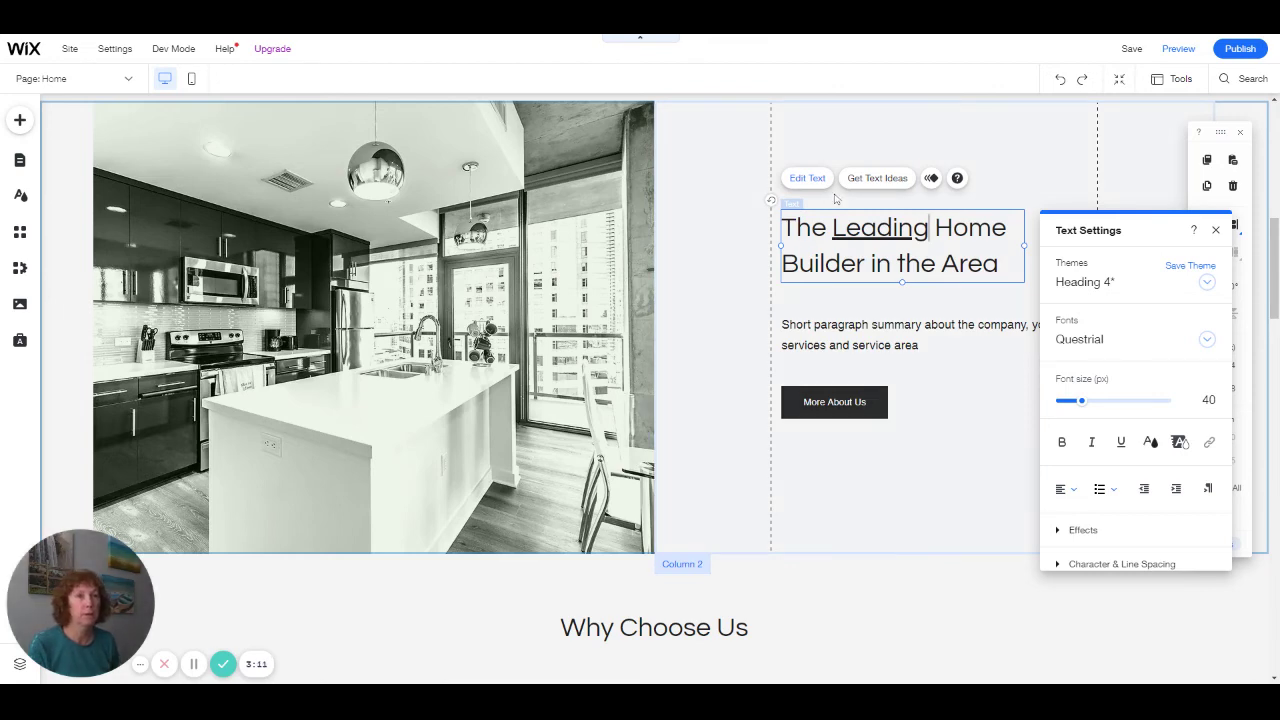
Color the linked word "Leading" in the heading with the theme blue #2279AB
key(ctrl+Left)
key(shift+Right)
key(shift+Right)
key(shift+Right)
key(shift+Right)
key(shift+Right)
key(shift+Right)
key(shift+Right)
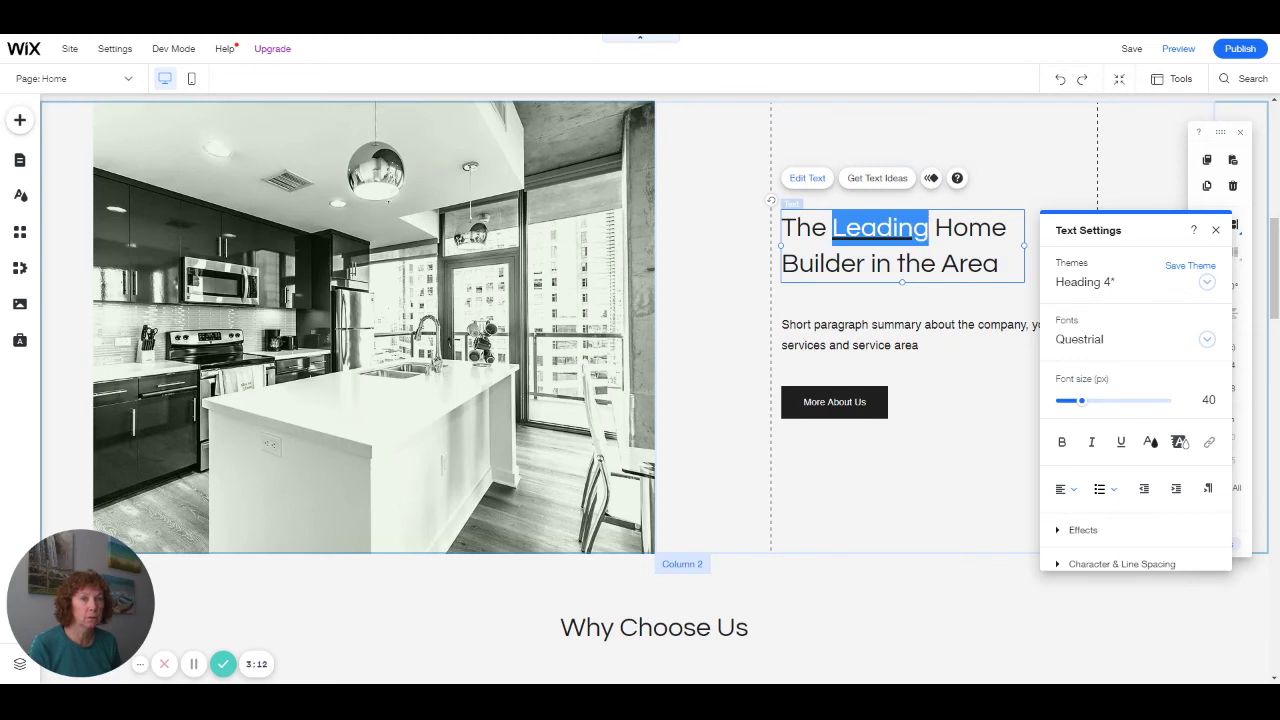
click(1121, 441)
click(1150, 442)
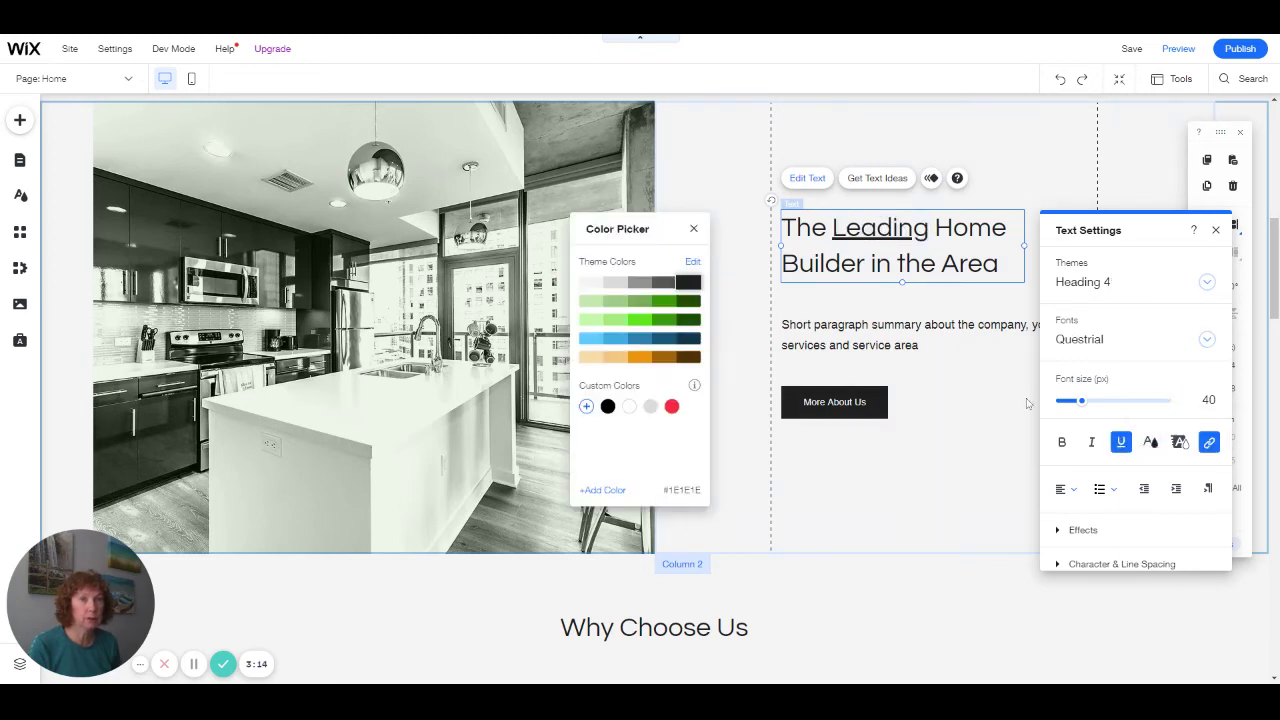
click(640, 338)
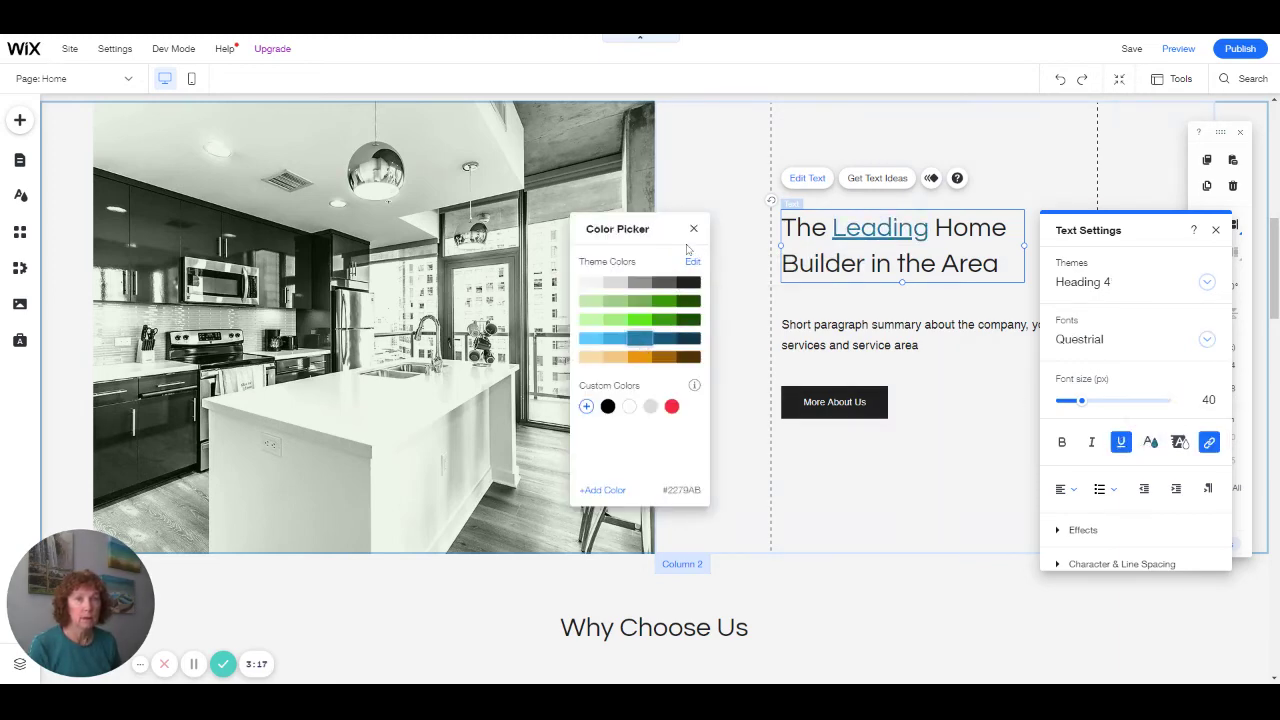
click(693, 228)
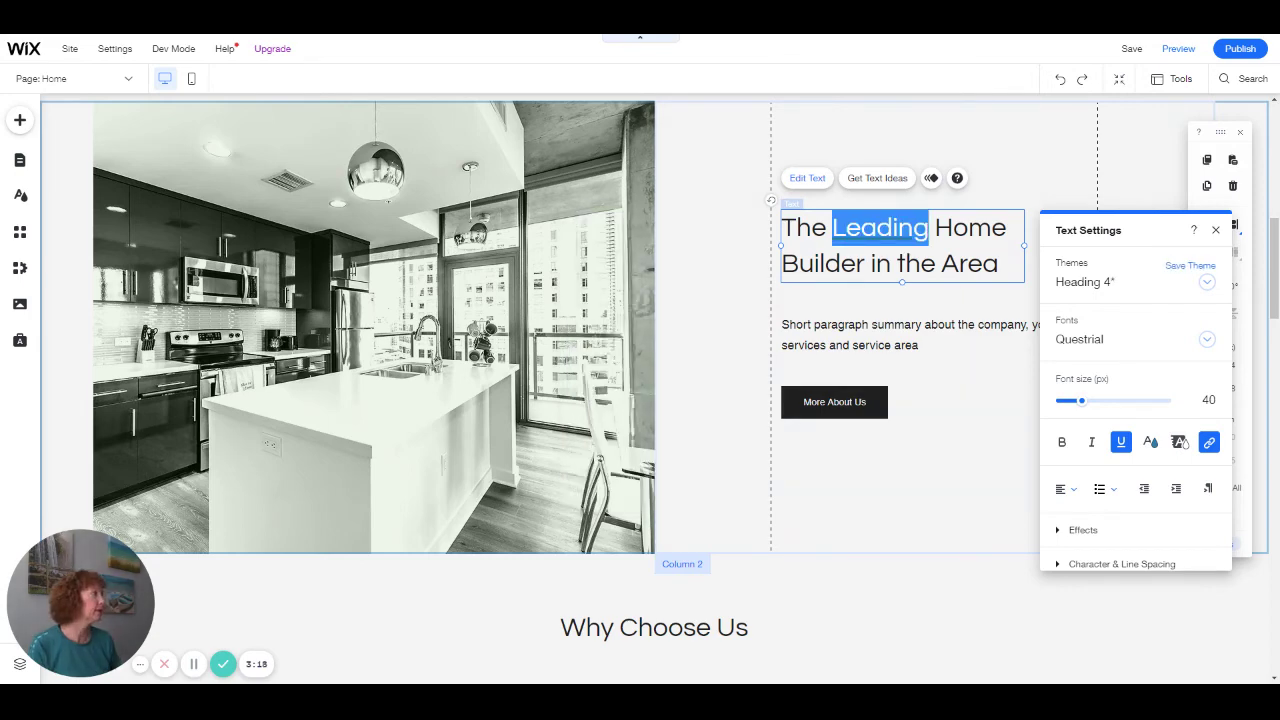
click(939, 263)
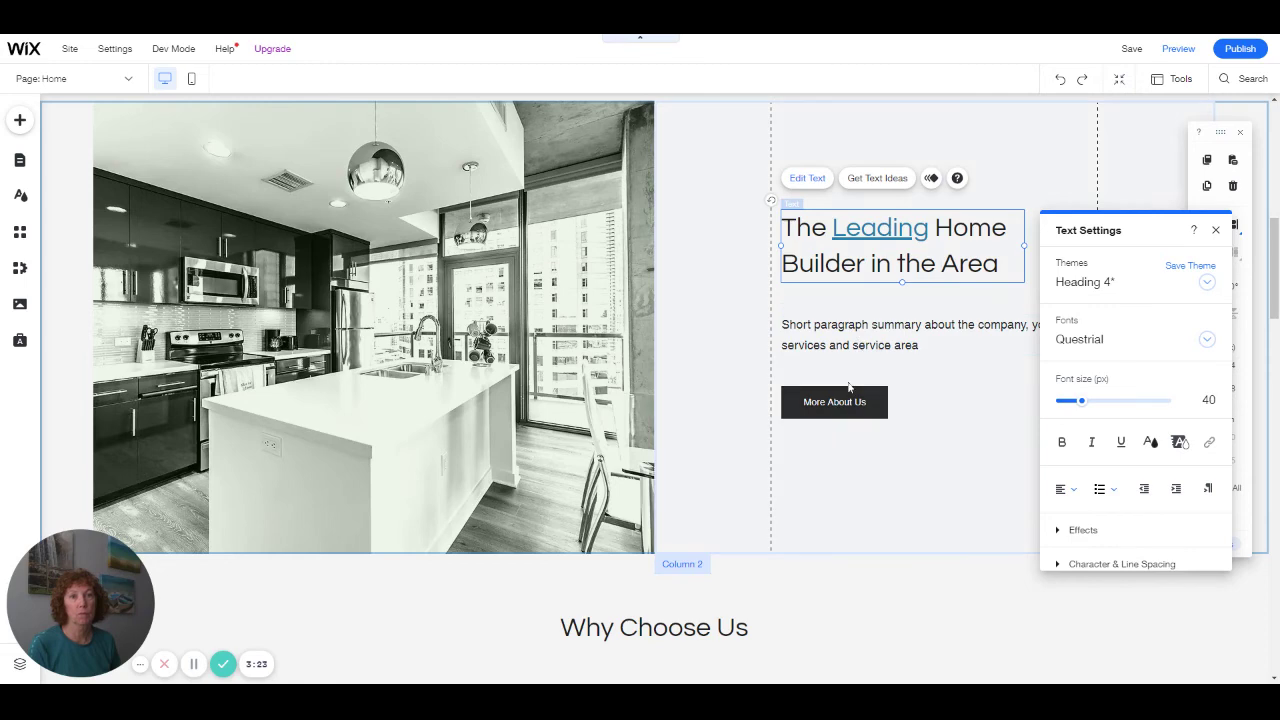
Link the award ribbon icon above Award Winning Service to the Services page, opening in the current window
scroll(846, 386, down, 3)
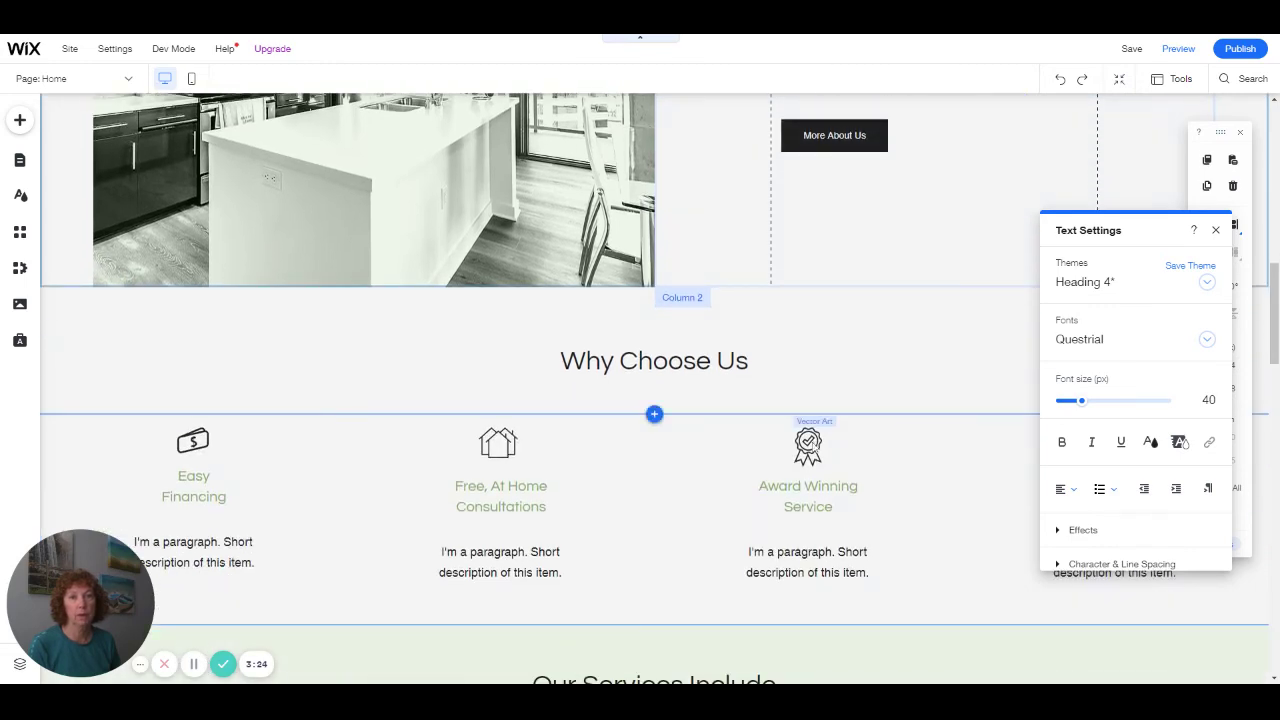
click(808, 443)
scroll(888, 312, down, 1)
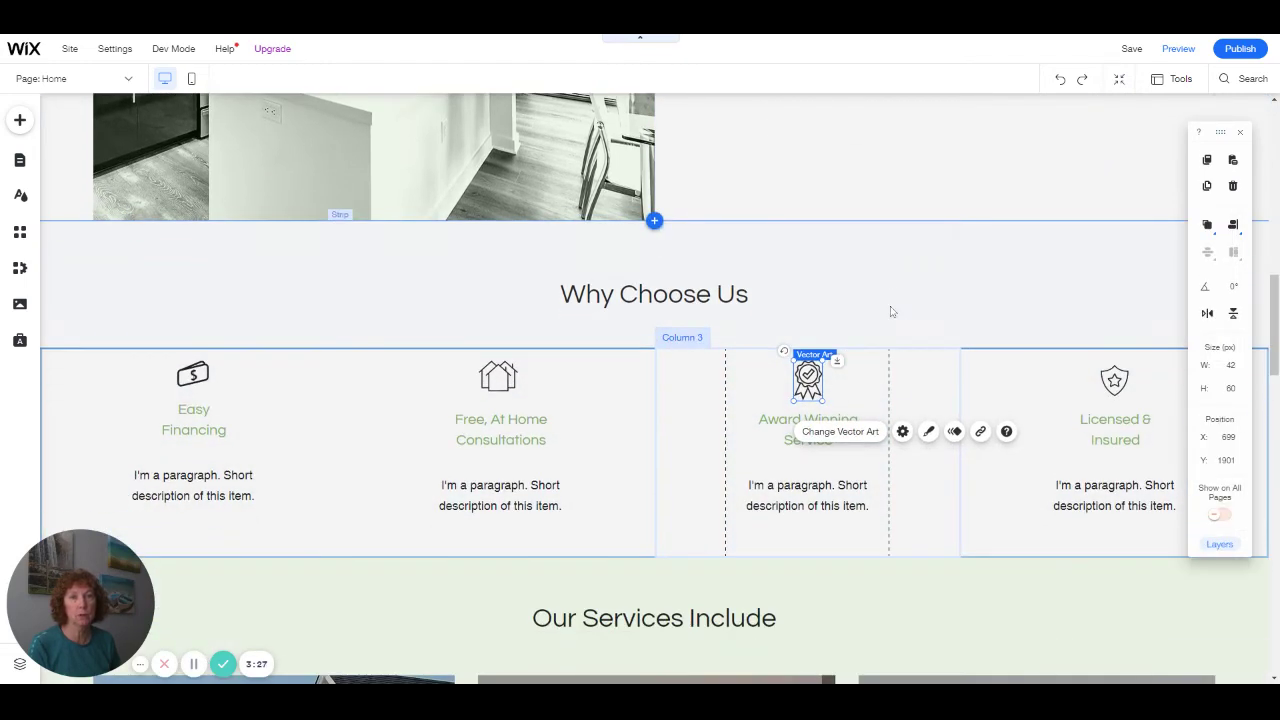
click(981, 432)
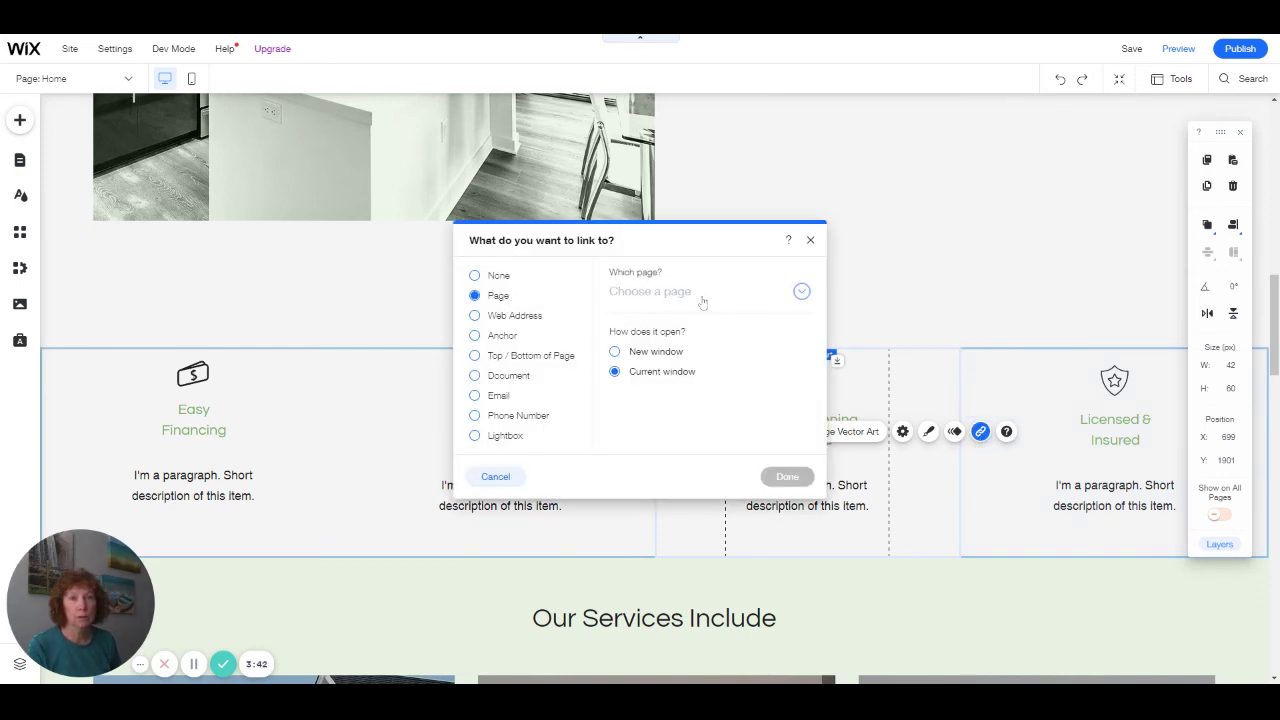
click(802, 300)
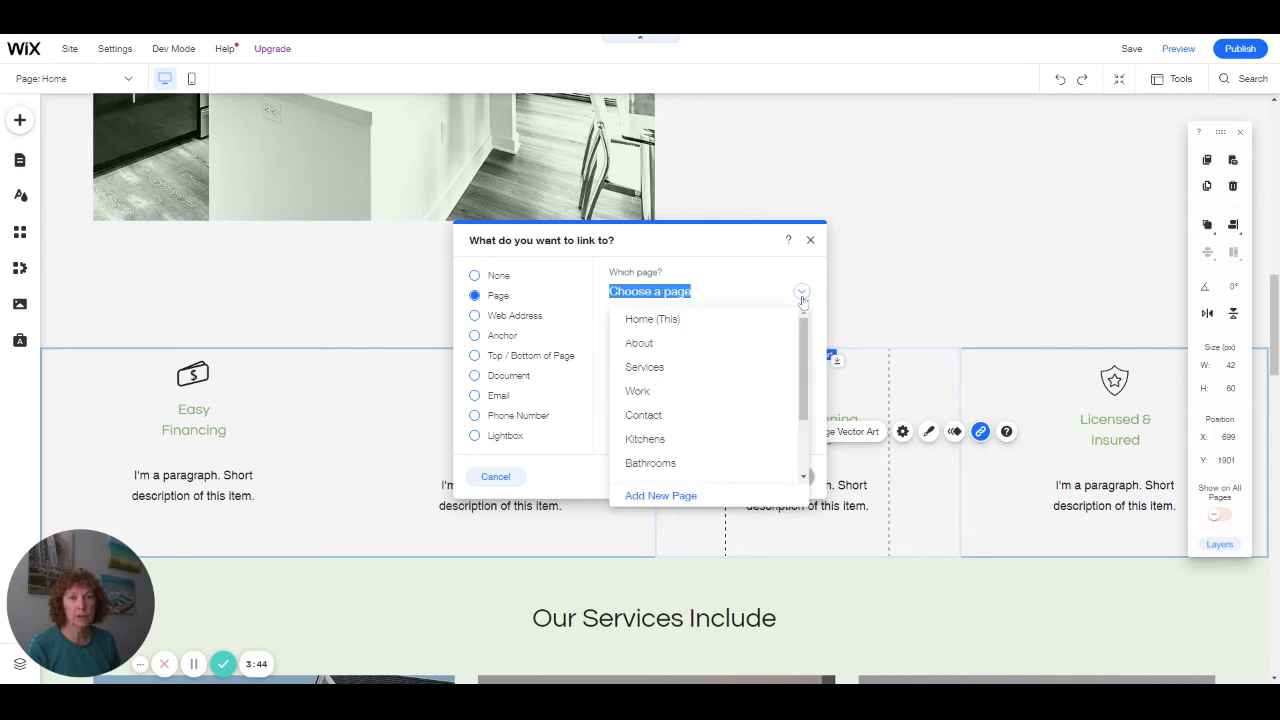
click(721, 366)
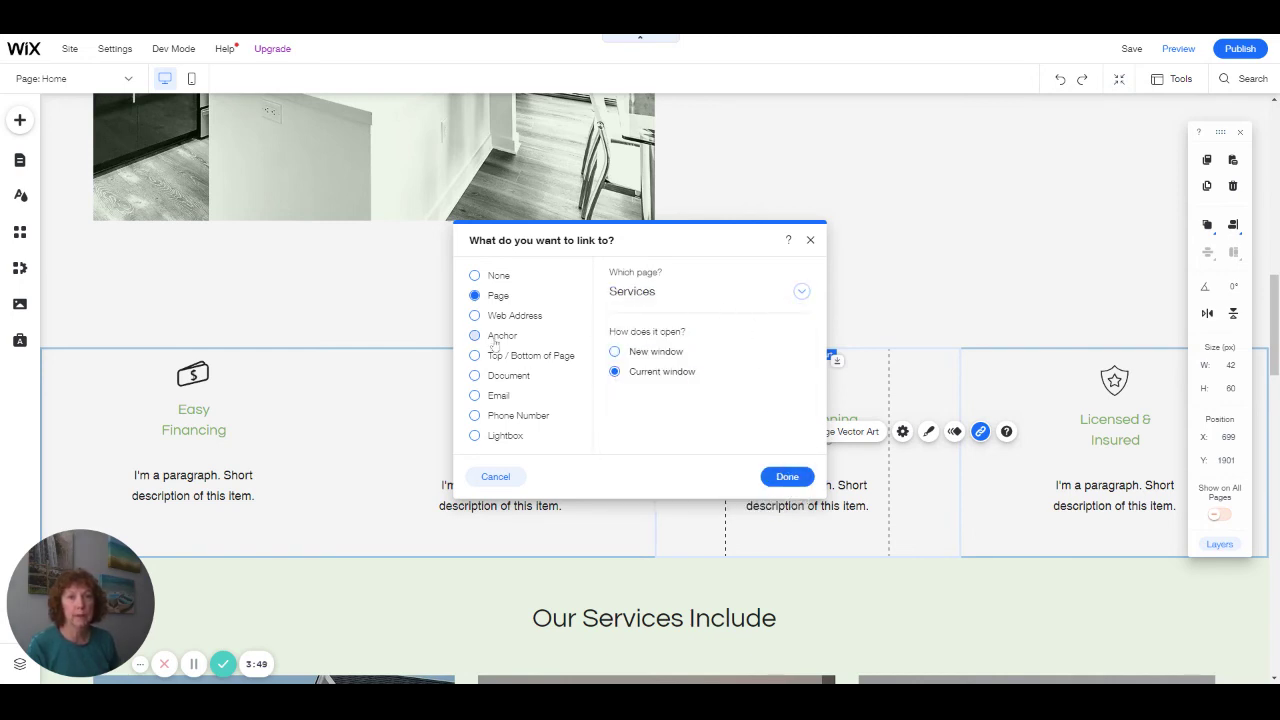
click(773, 479)
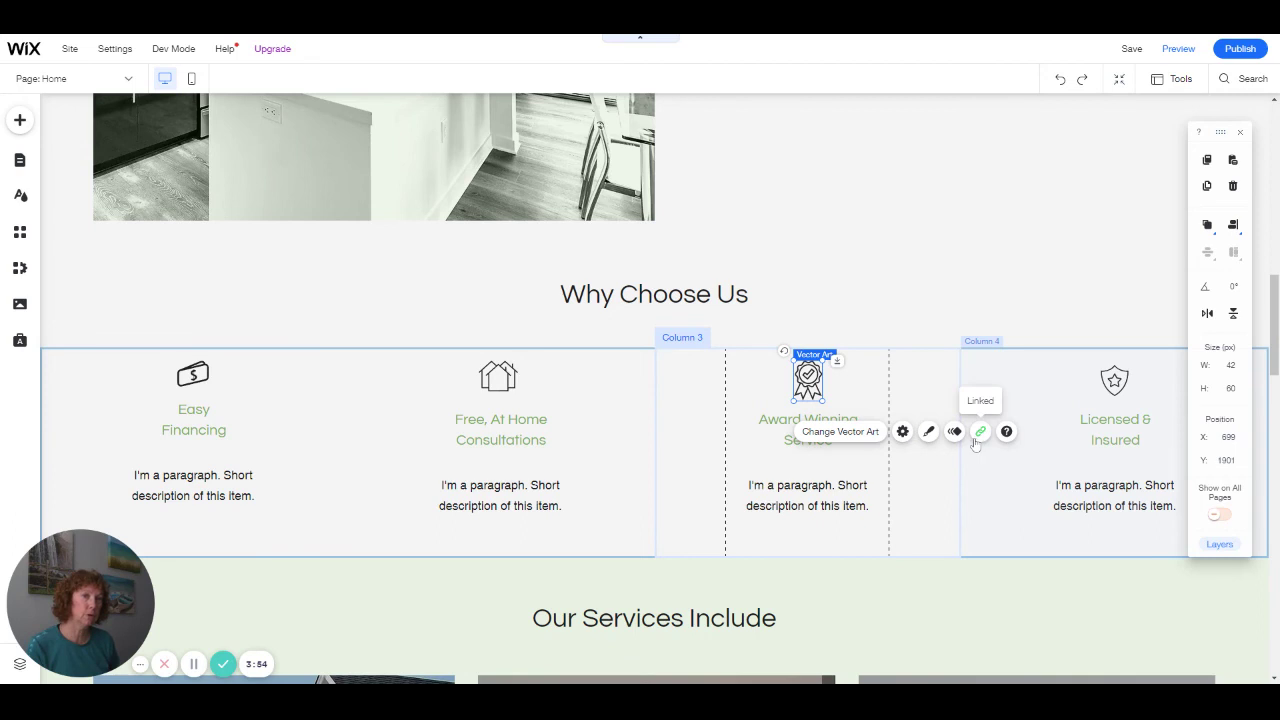
Preview the site and test the link on the award ribbon icon
click(1178, 50)
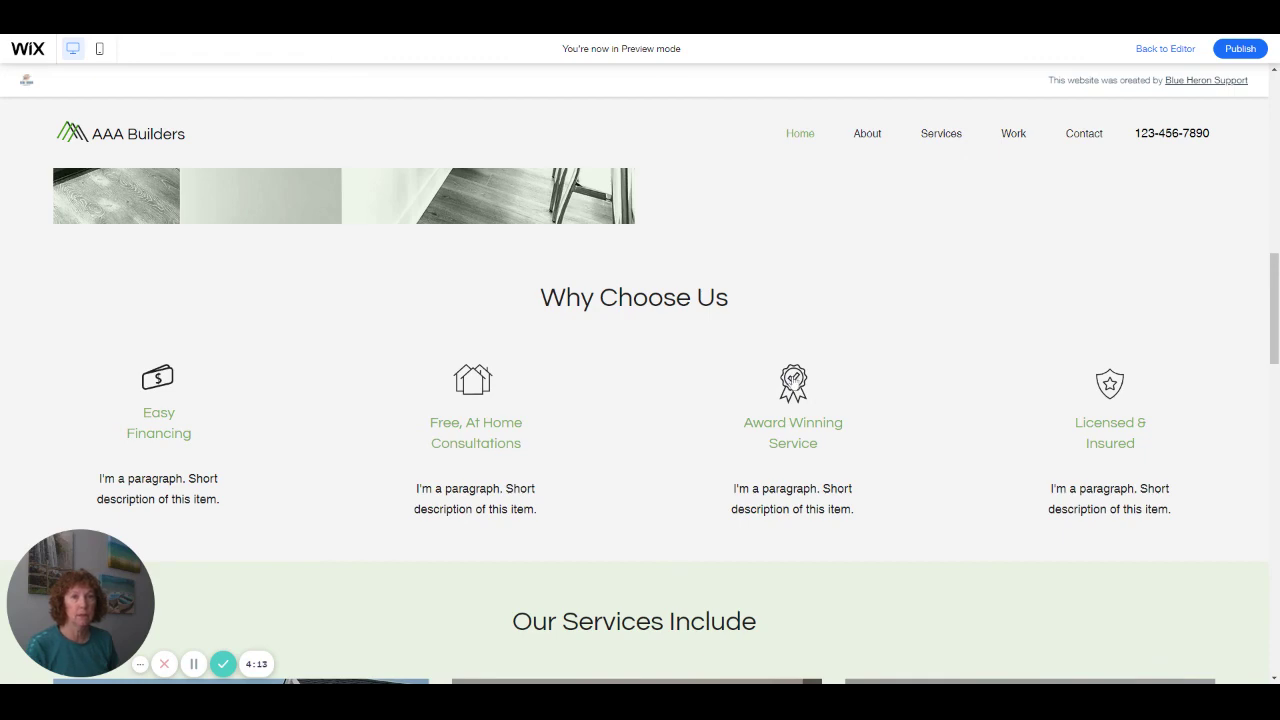
click(771, 343)
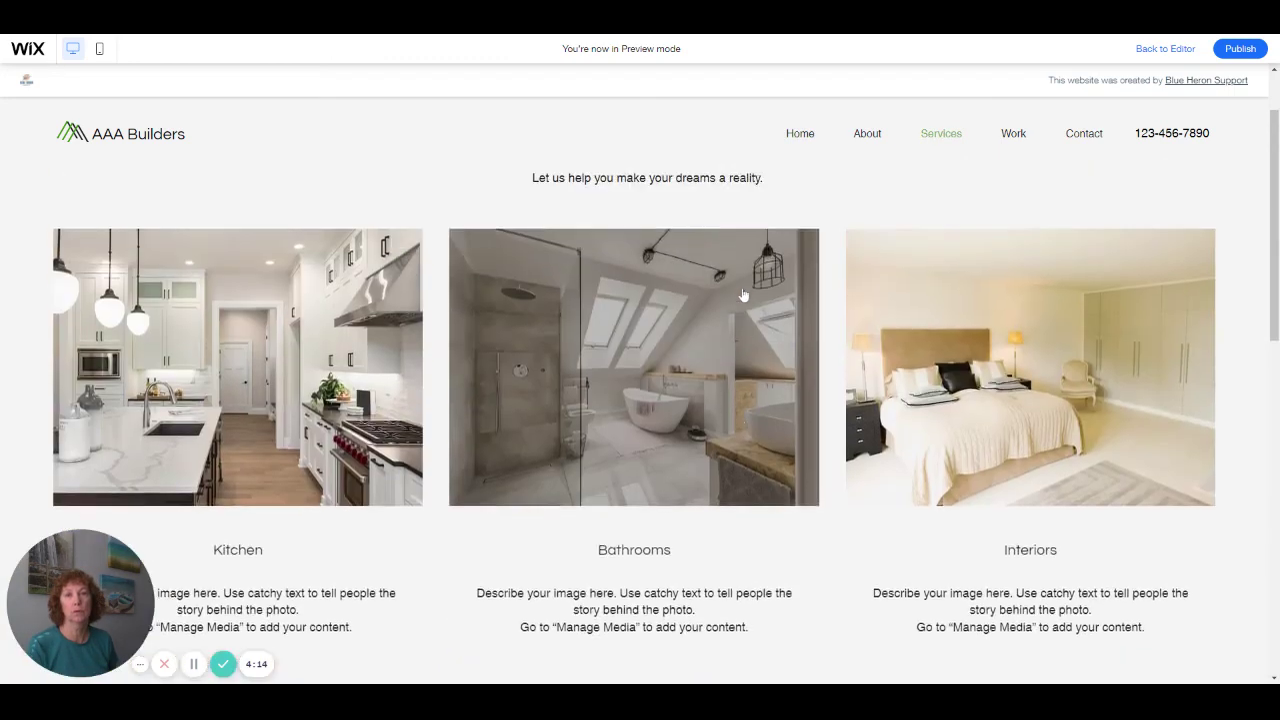